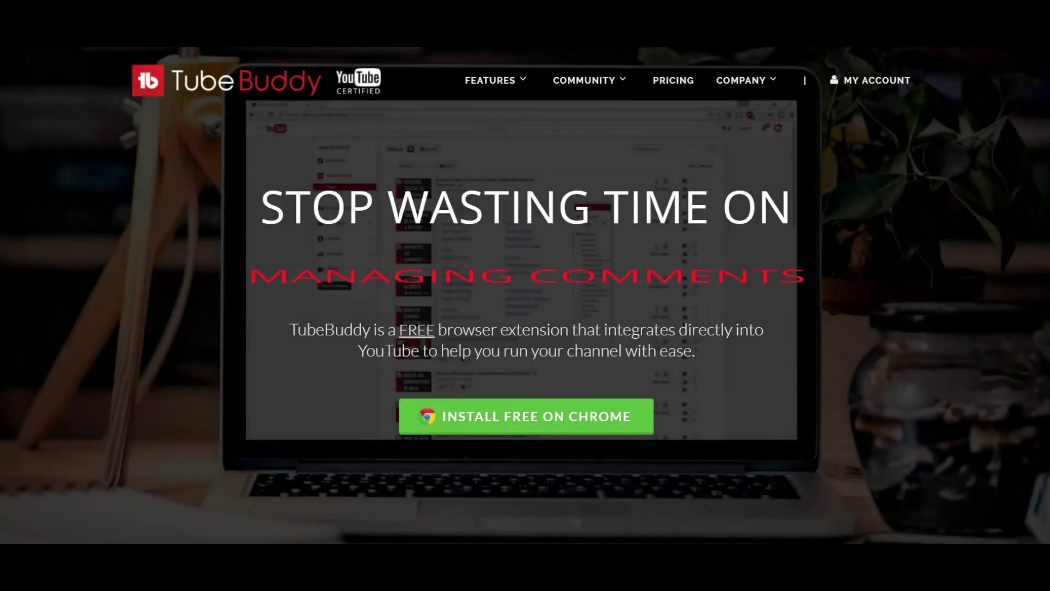
# - Scroll the TubeBuddy homepage past the brand logos and testimonials to the YouTube toolkit screenshot
pyautogui.scroll(-6, 525, 296)
pyautogui.scroll(-1, 525, 315)
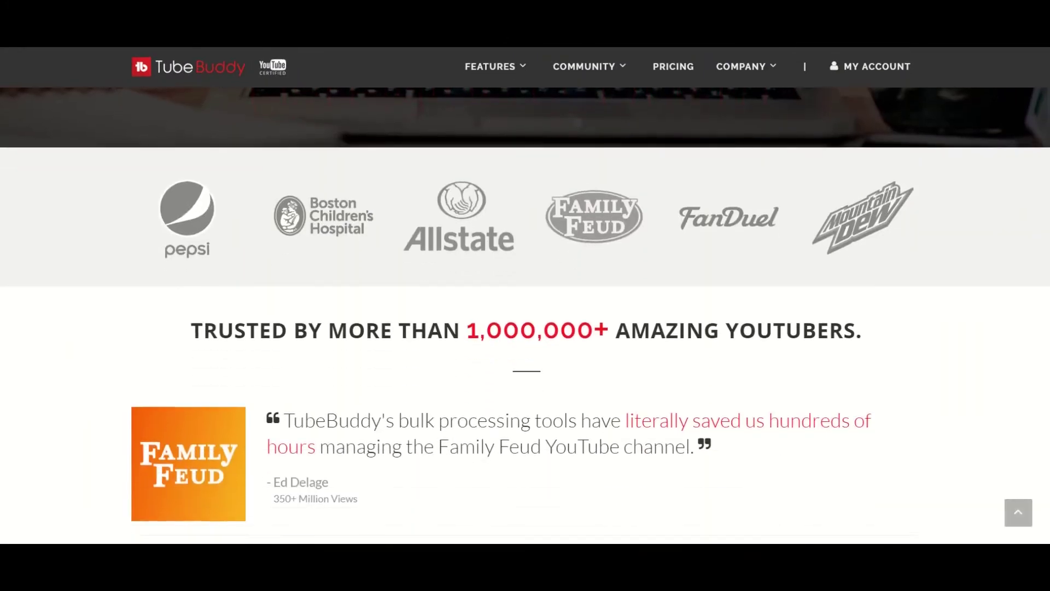
pyautogui.scroll(-1, 525, 315)
pyautogui.scroll(-5, 525, 315)
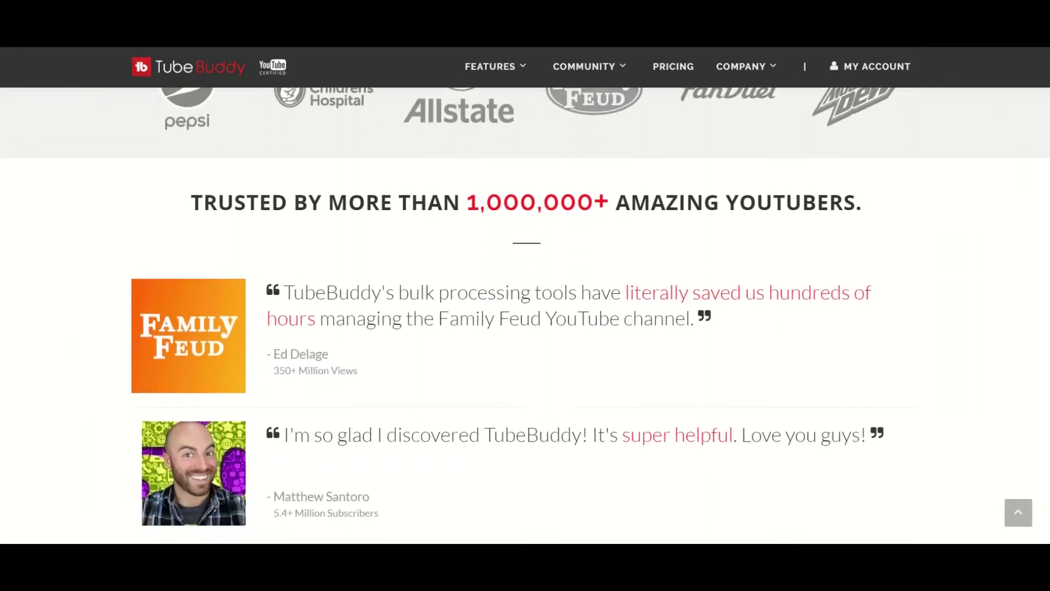
pyautogui.scroll(-6, 525, 316)
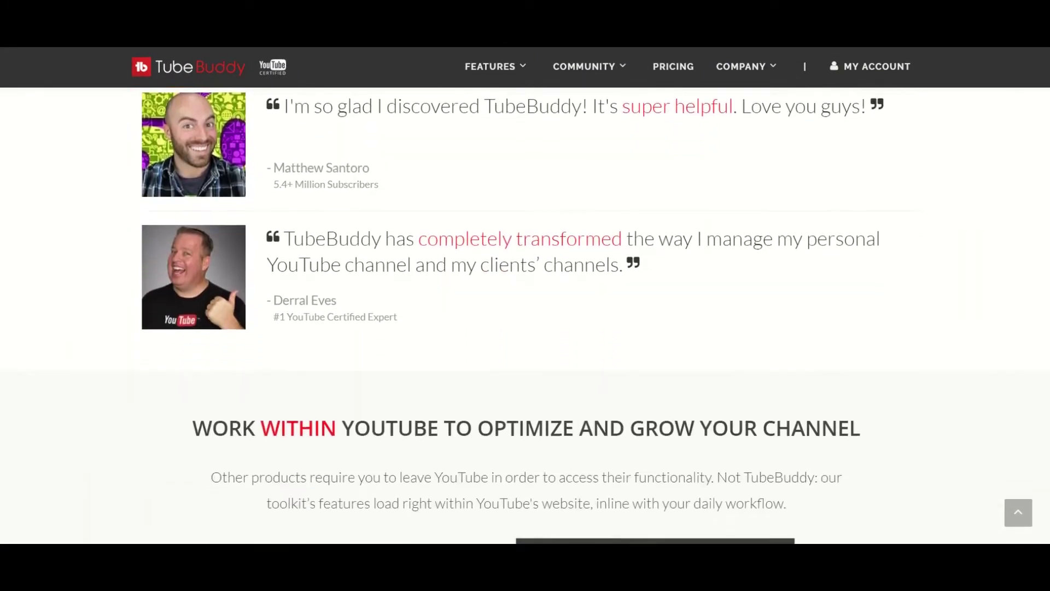
pyautogui.scroll(-5, 525, 316)
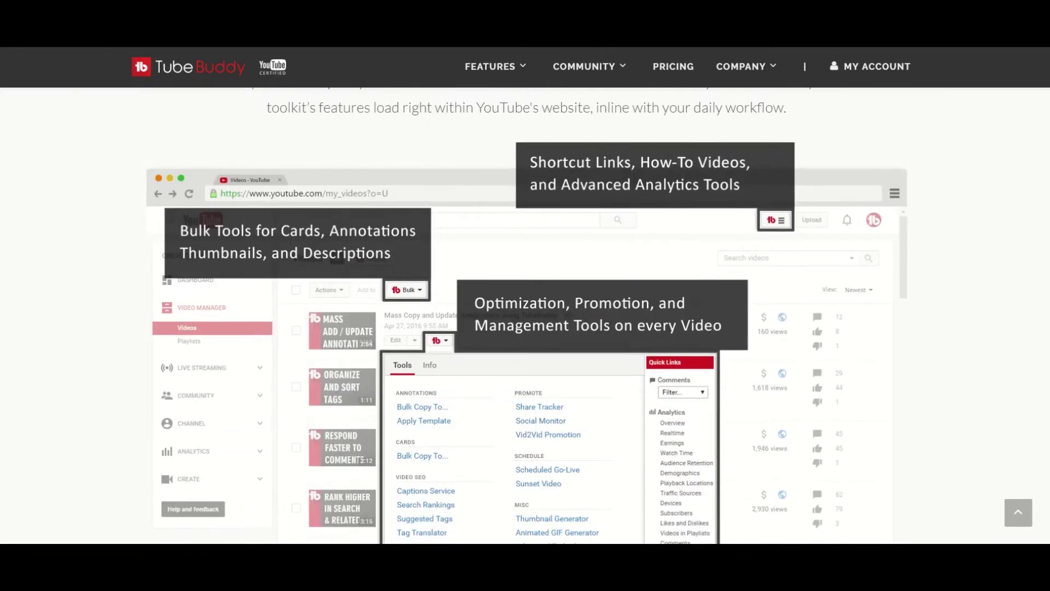
pyautogui.scroll(-5, 525, 316)
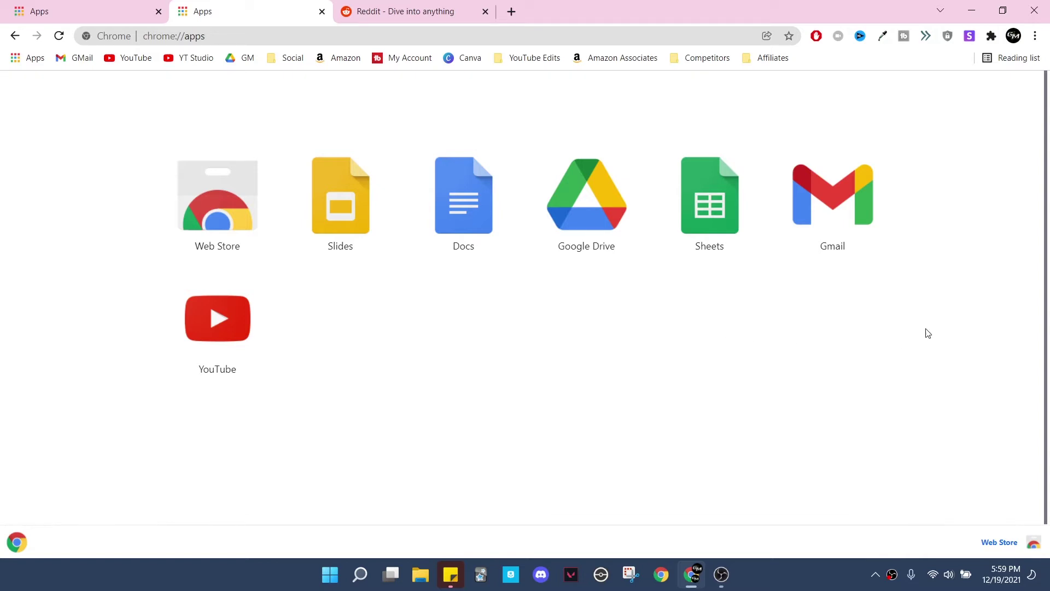
pyautogui.click(882, 35)
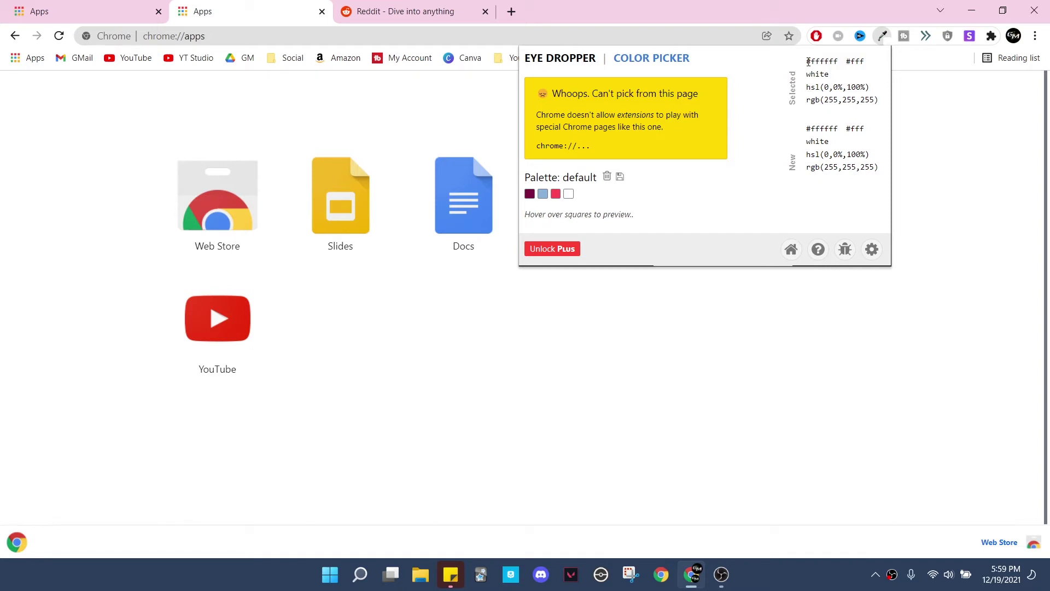
# - Select sky blue #8ab1d9 from the Eye Dropper palette after trying tomato red, then close the popup
pyautogui.moveTo(806, 60); pyautogui.dragTo(879, 103)
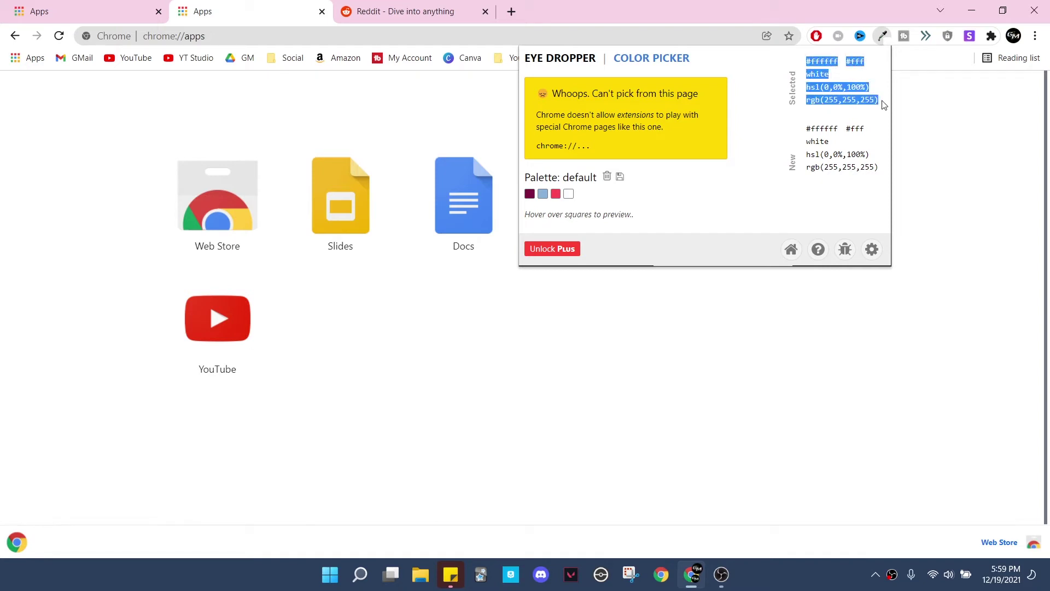
pyautogui.click(556, 194)
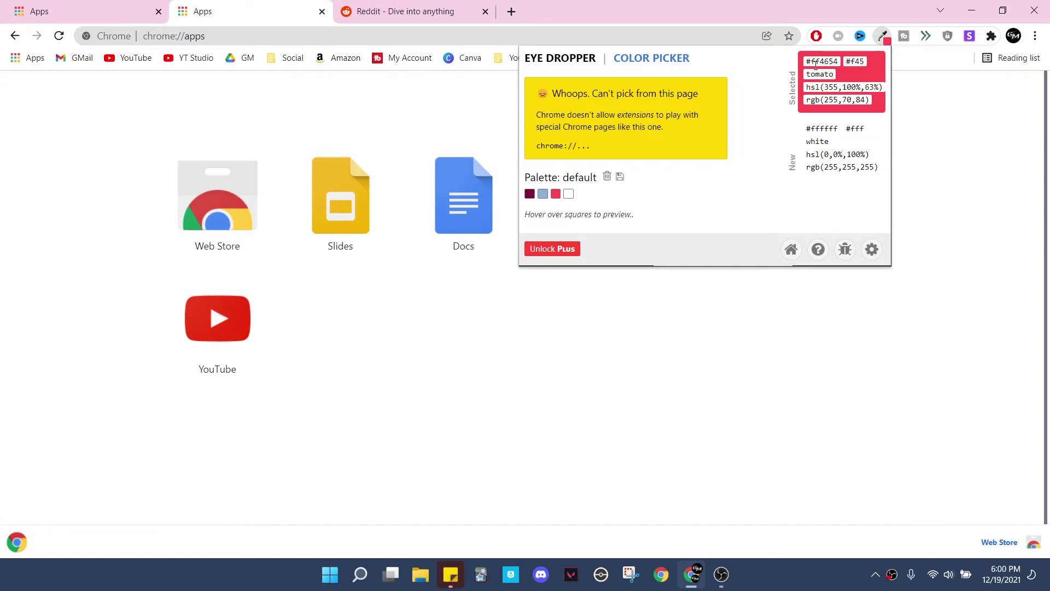
pyautogui.click(543, 193)
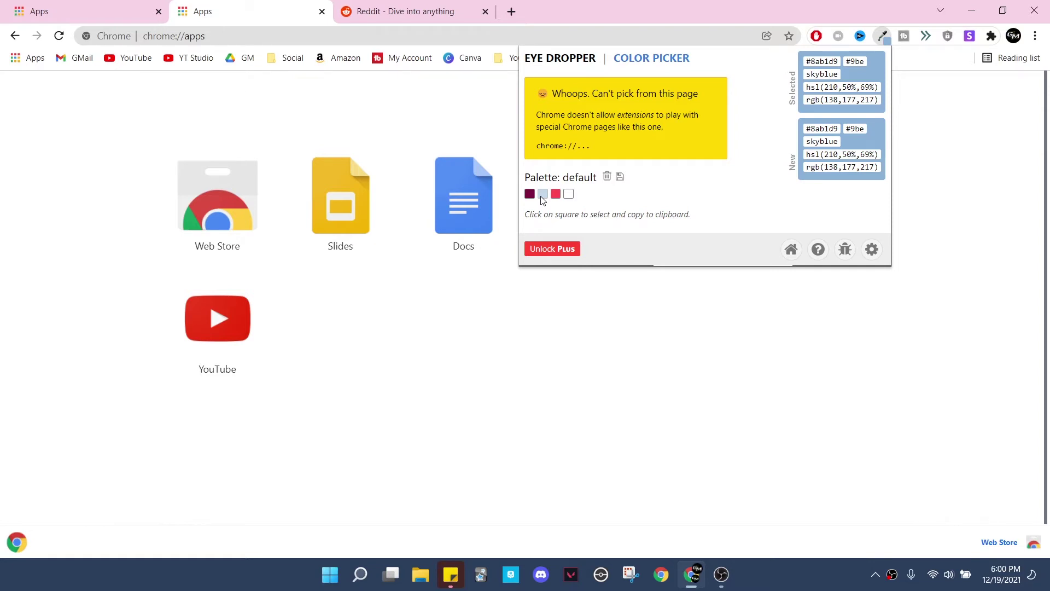
pyautogui.click(242, 128)
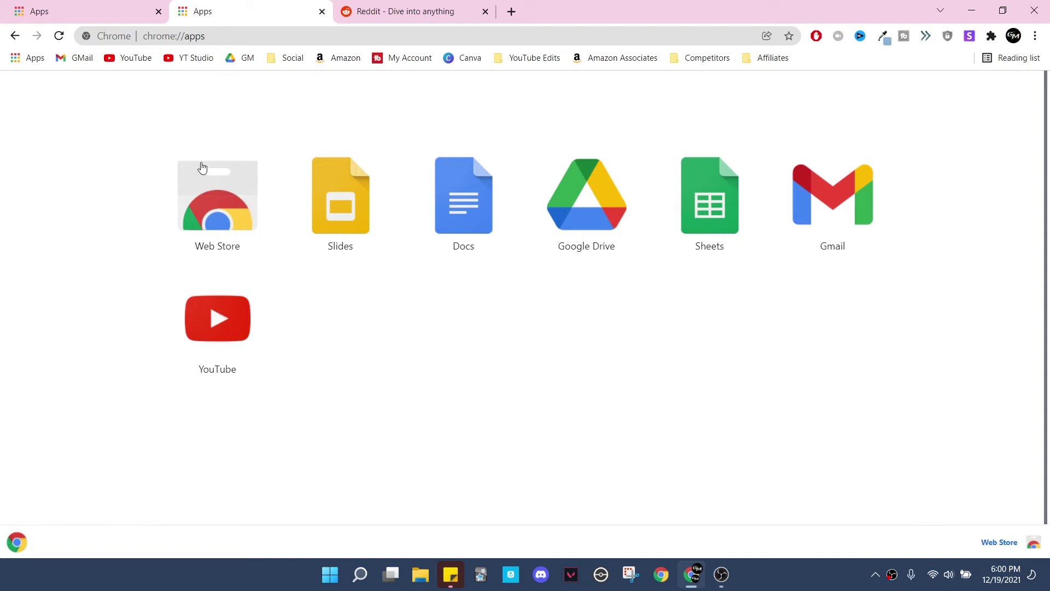
# - Search the Chrome Web Store for 'eye dropper'
pyautogui.click(30, 58)
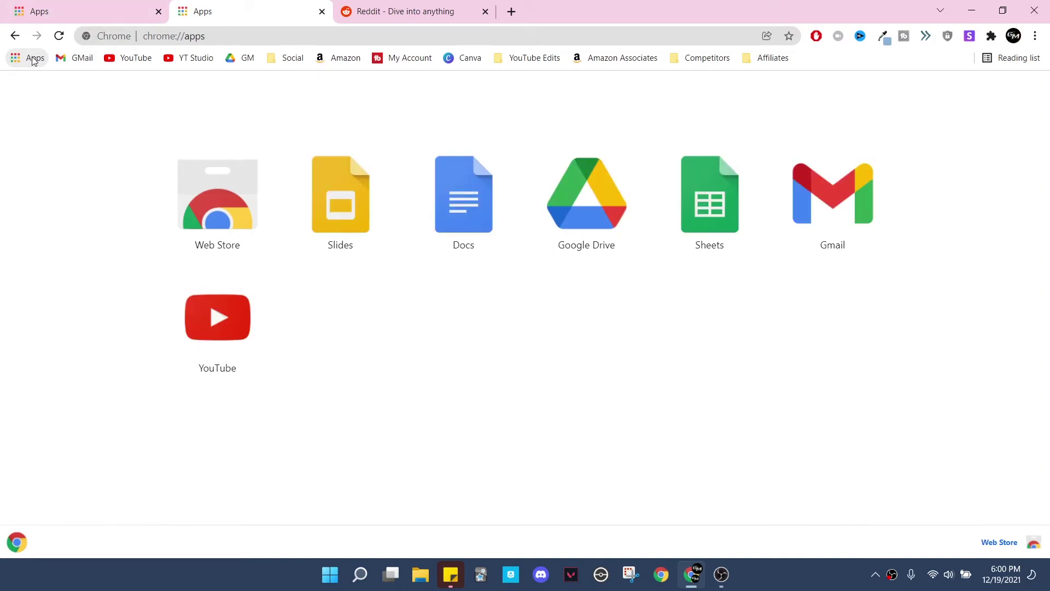
pyautogui.click(219, 198)
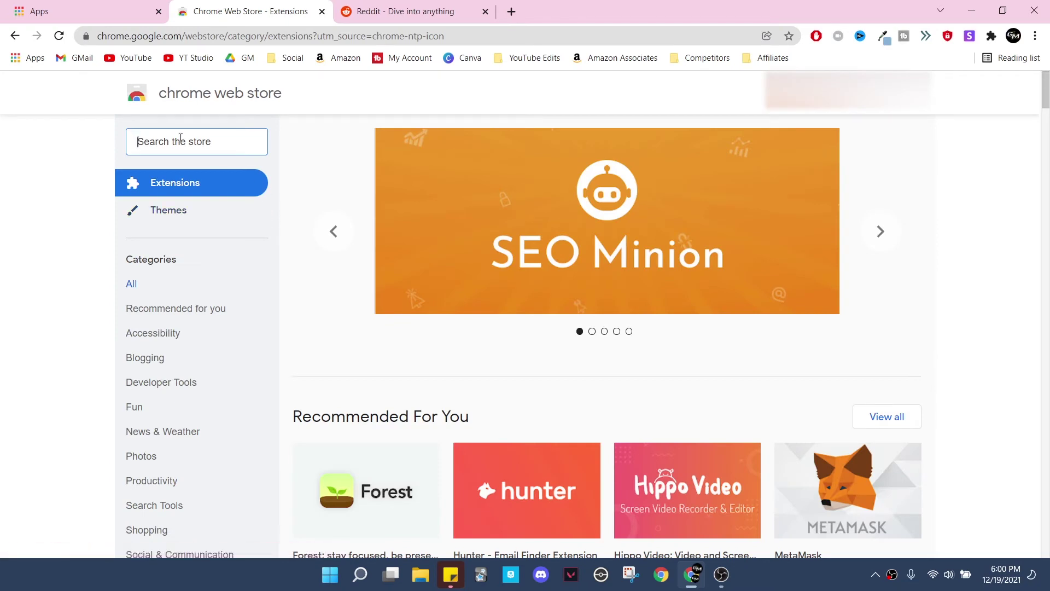
pyautogui.write('eye dropper')
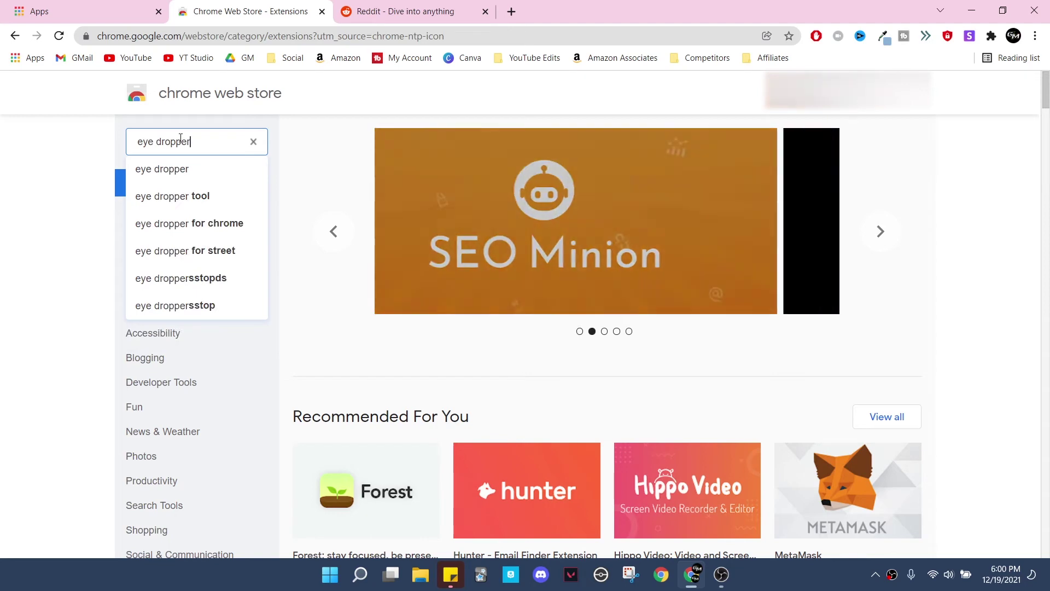
pyautogui.press('Return')
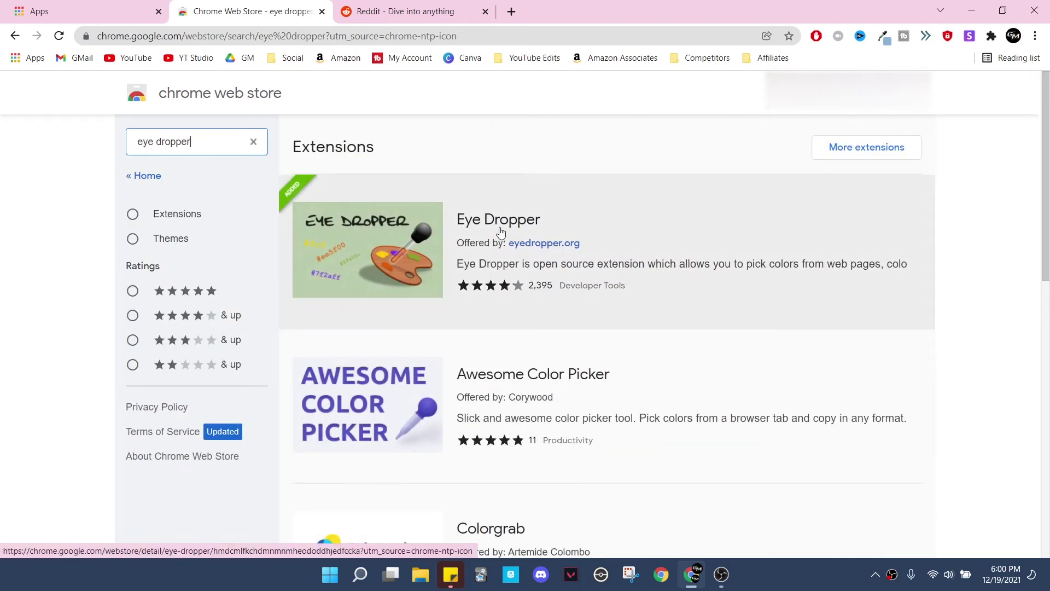
# - Open the Eye Dropper listing, confirm it is already added to Chrome, and return to Apps
pyautogui.click(495, 234)
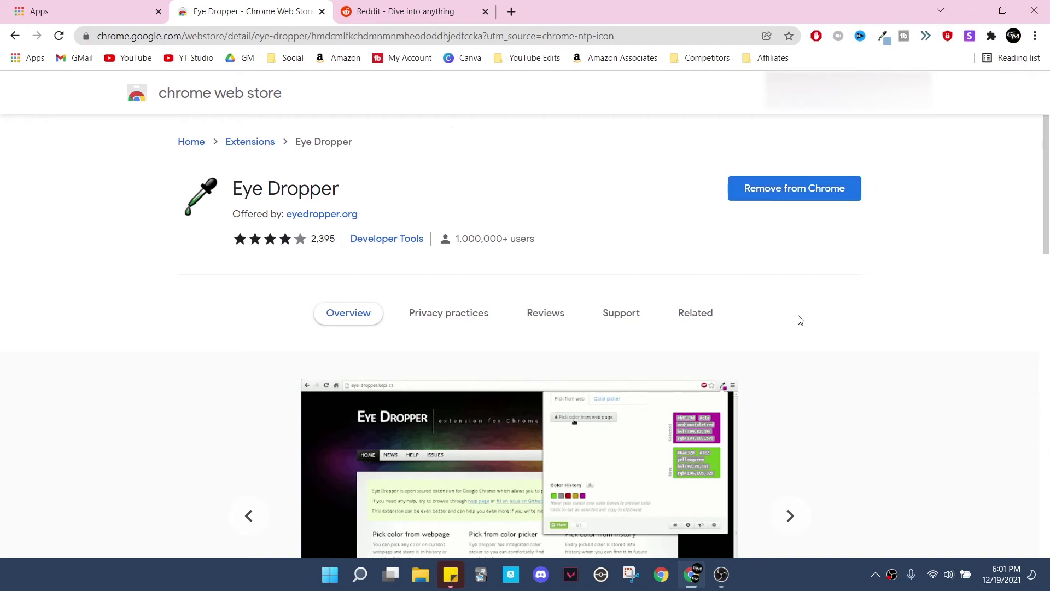
pyautogui.scroll(-3, 801, 325)
pyautogui.scroll(-2, 208, 384)
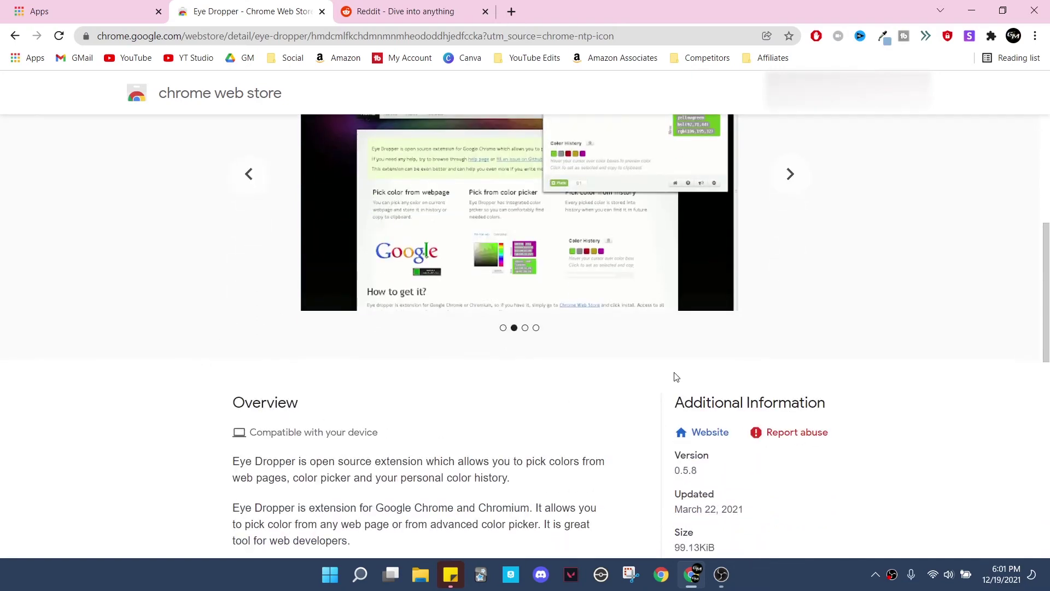
pyautogui.scroll(-6, 673, 375)
pyautogui.scroll(11, 654, 391)
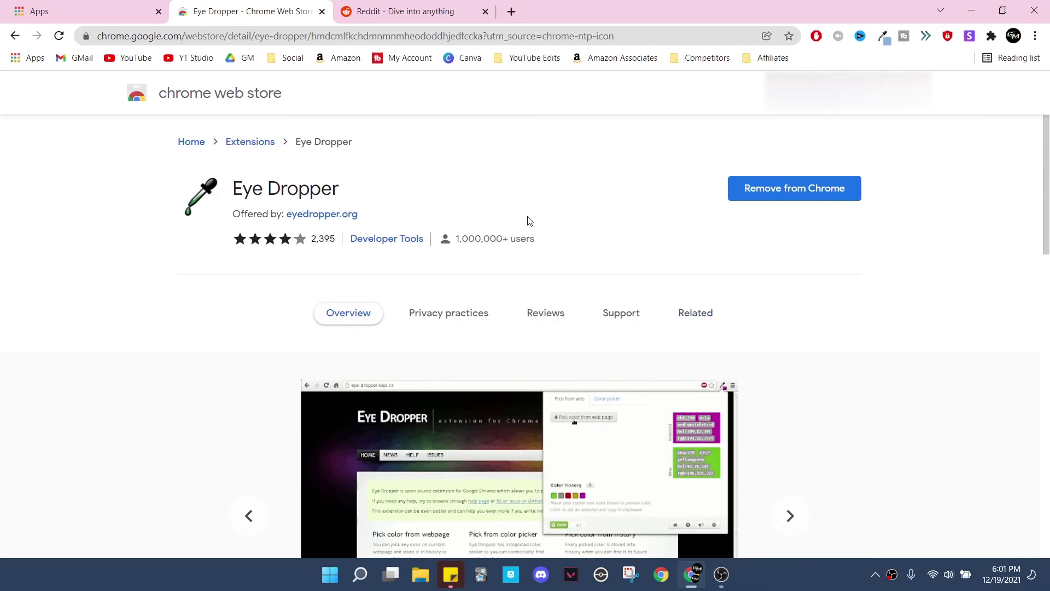
pyautogui.click(106, 10)
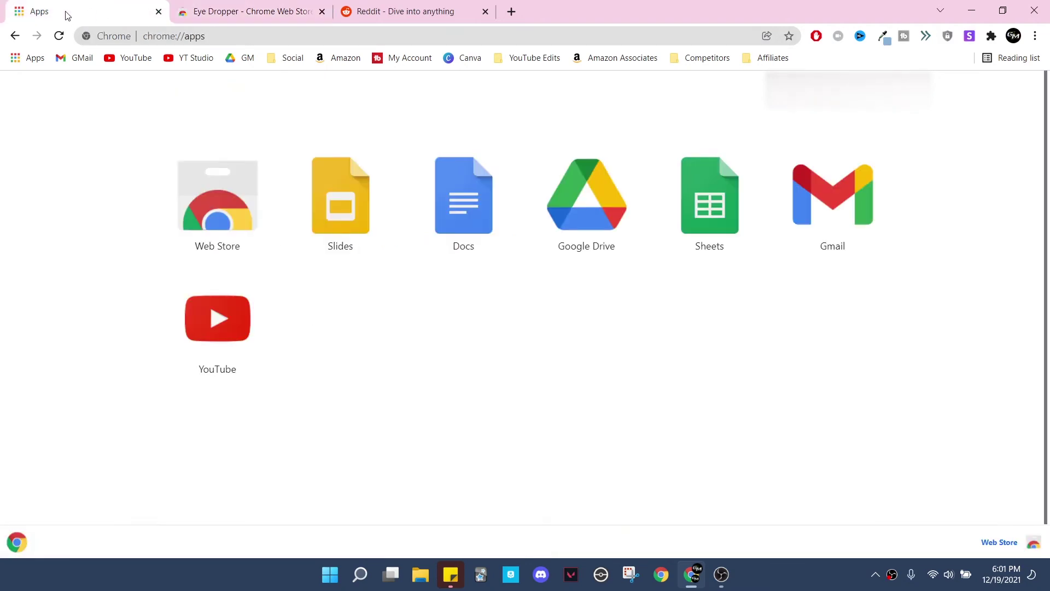
# - Close the Apps and Web Store tabs and pick the Try Now button's orange-red #ff4500
pyautogui.click(159, 12)
pyautogui.click(158, 12)
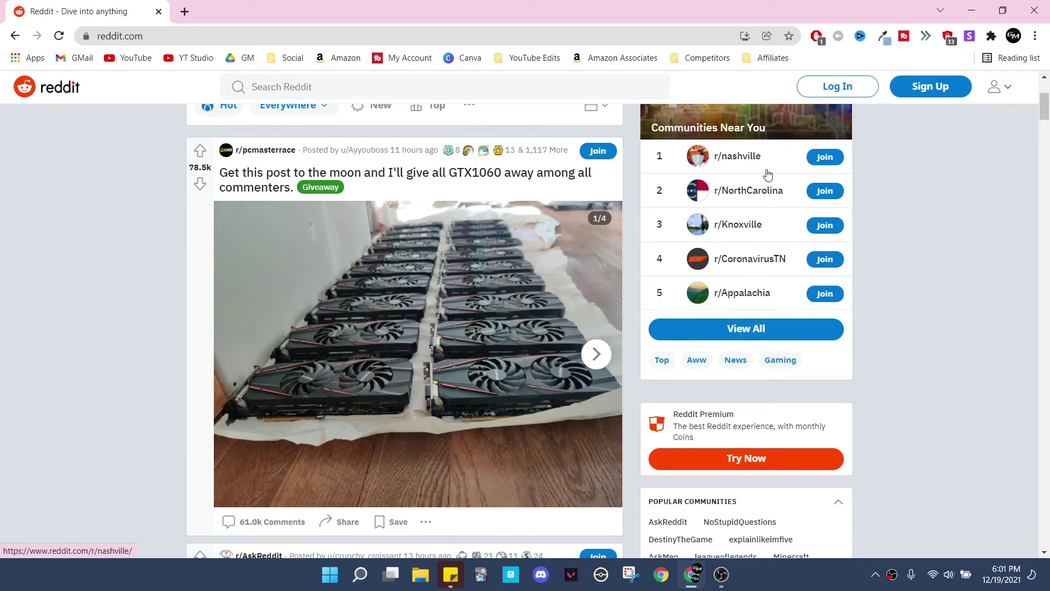
pyautogui.click(881, 38)
pyautogui.click(618, 96)
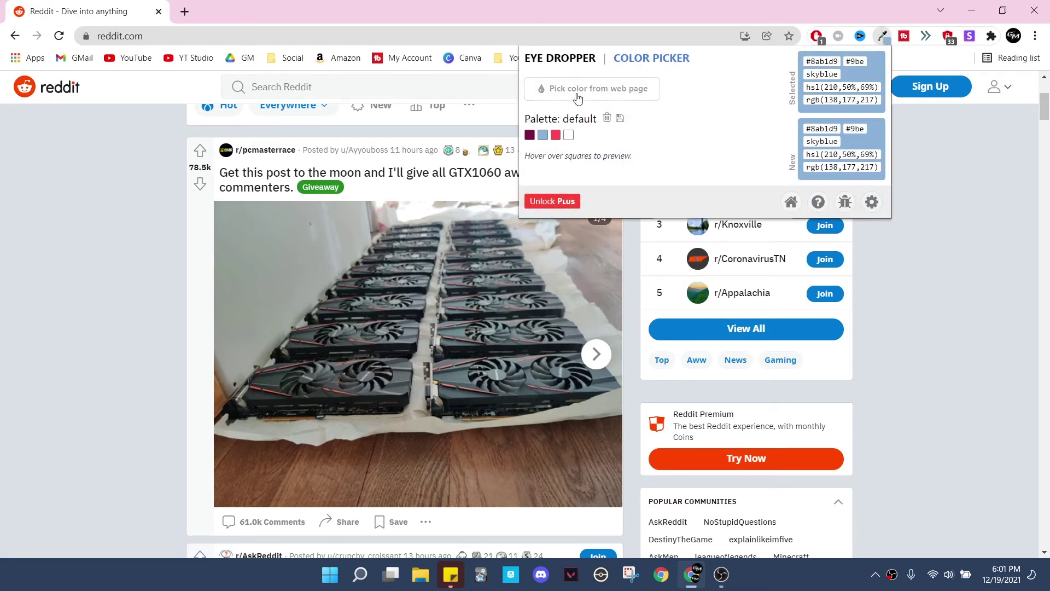
pyautogui.click(636, 93)
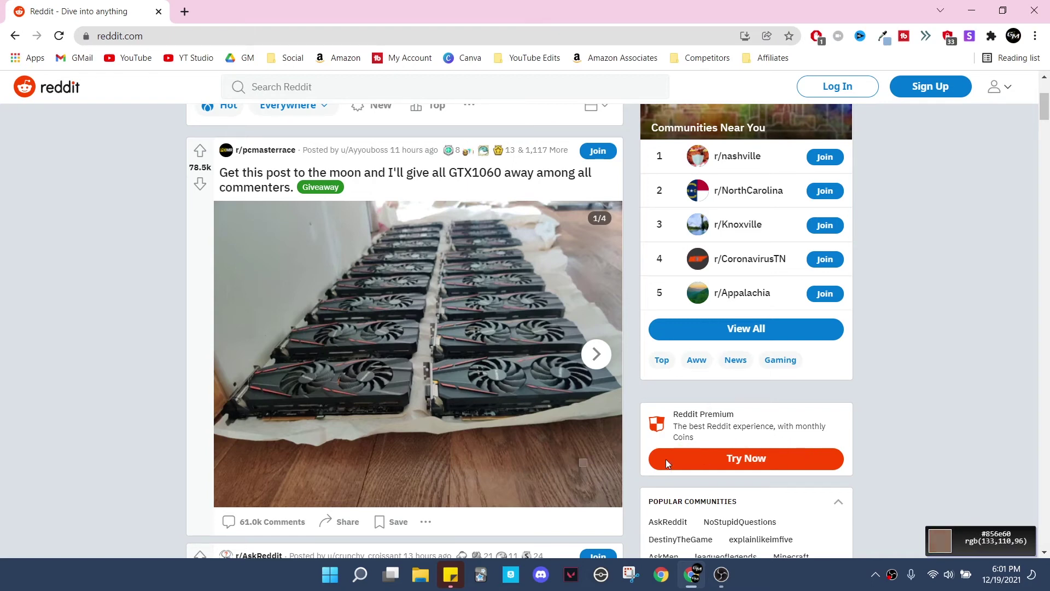
pyautogui.click(820, 458)
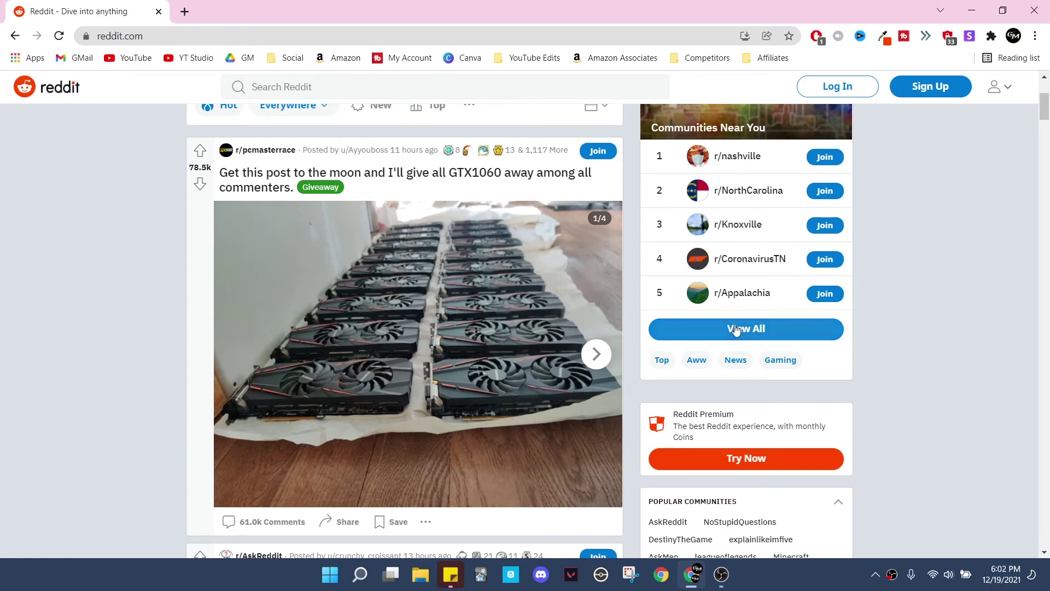
pyautogui.click(882, 36)
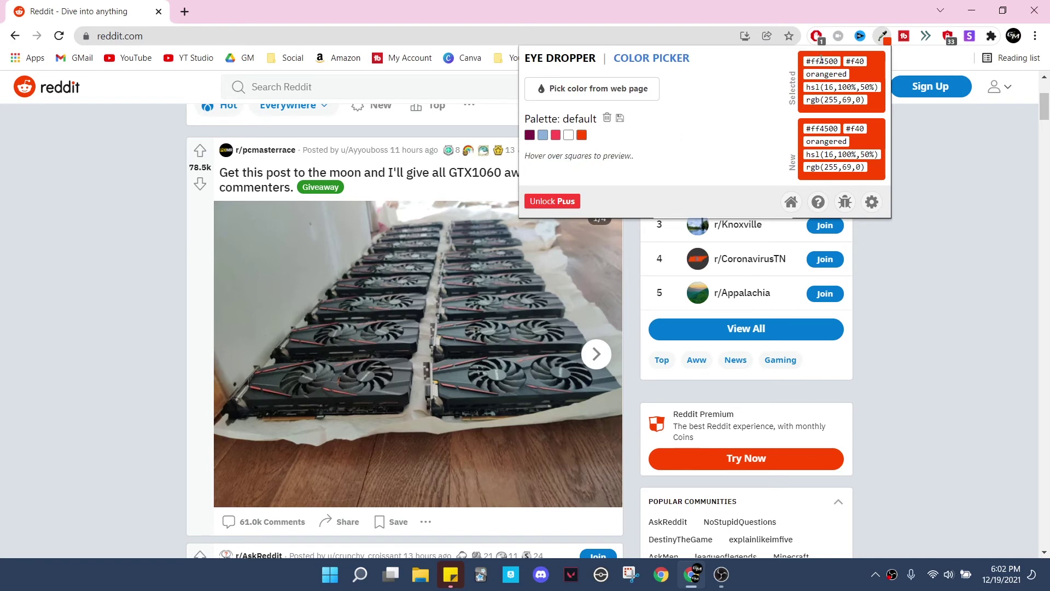
# - Review the #ff4500 codes, then pick the wooden floor's brown #83624b from the Reddit photo
pyautogui.moveTo(808, 61); pyautogui.dragTo(868, 99)
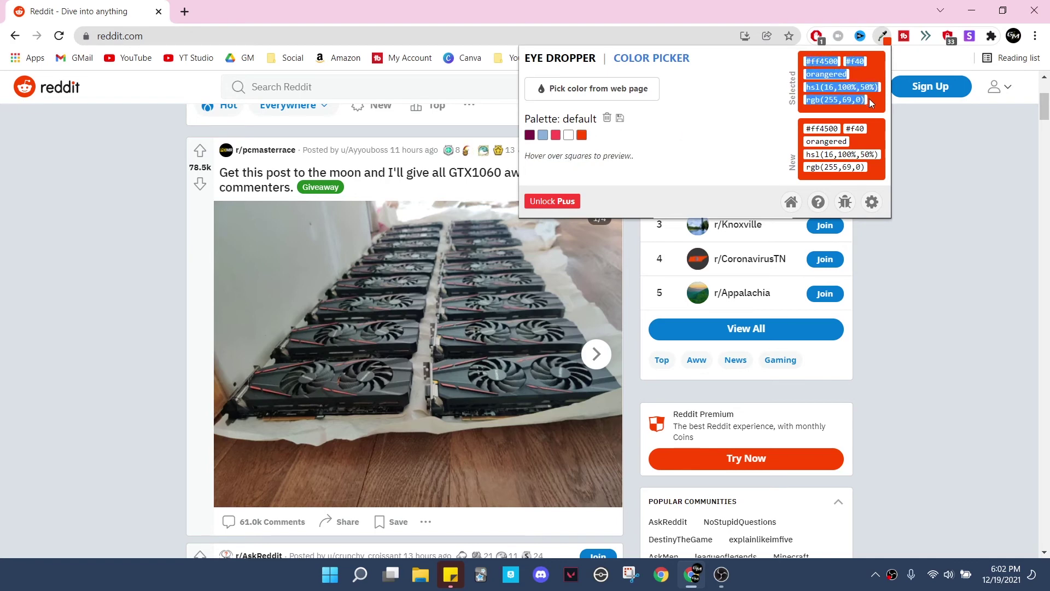
pyautogui.click(749, 98)
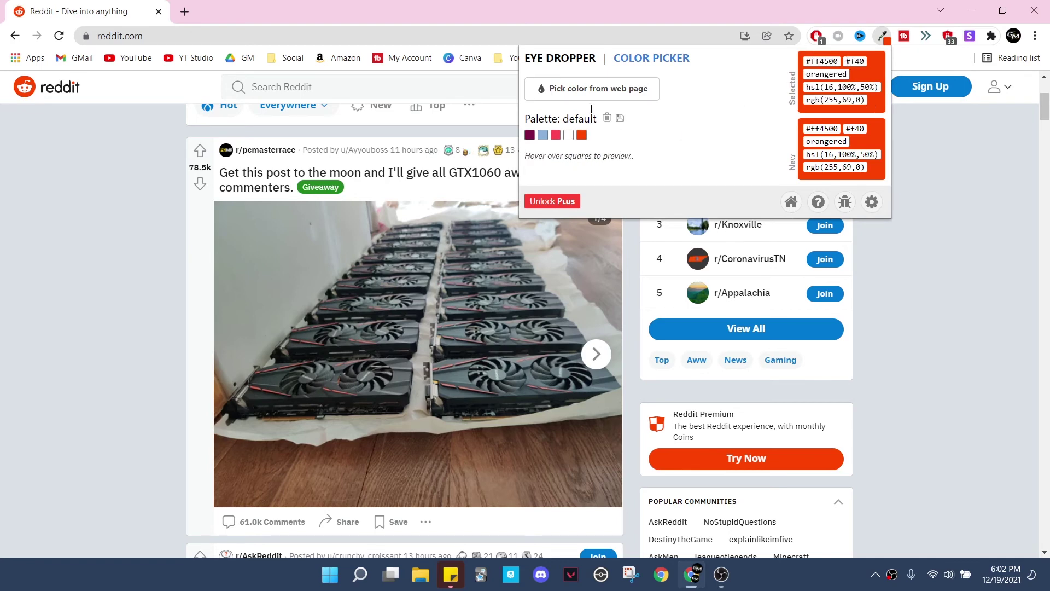
pyautogui.click(603, 96)
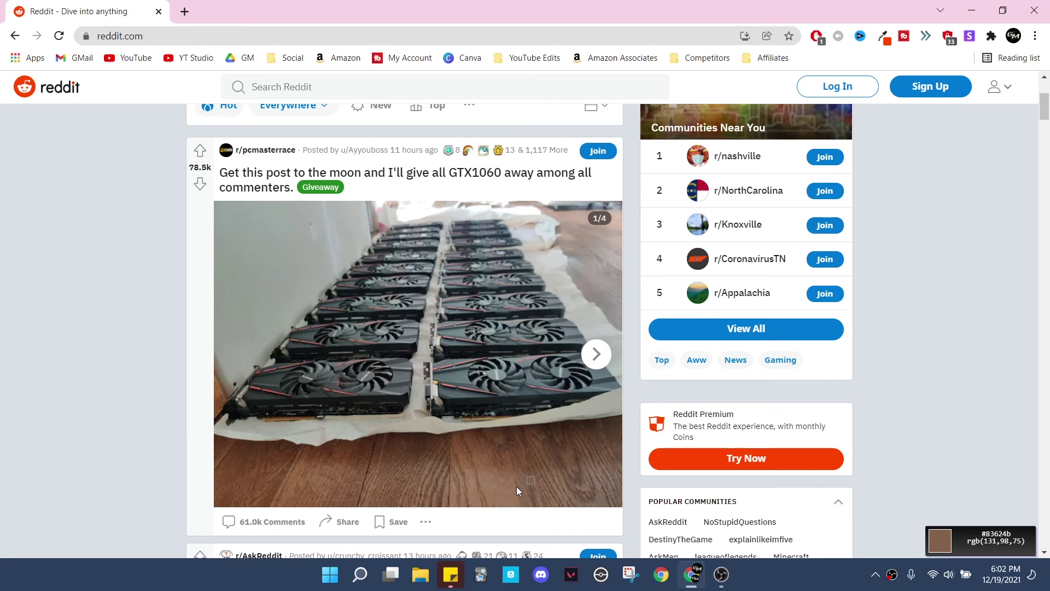
pyautogui.click(516, 487)
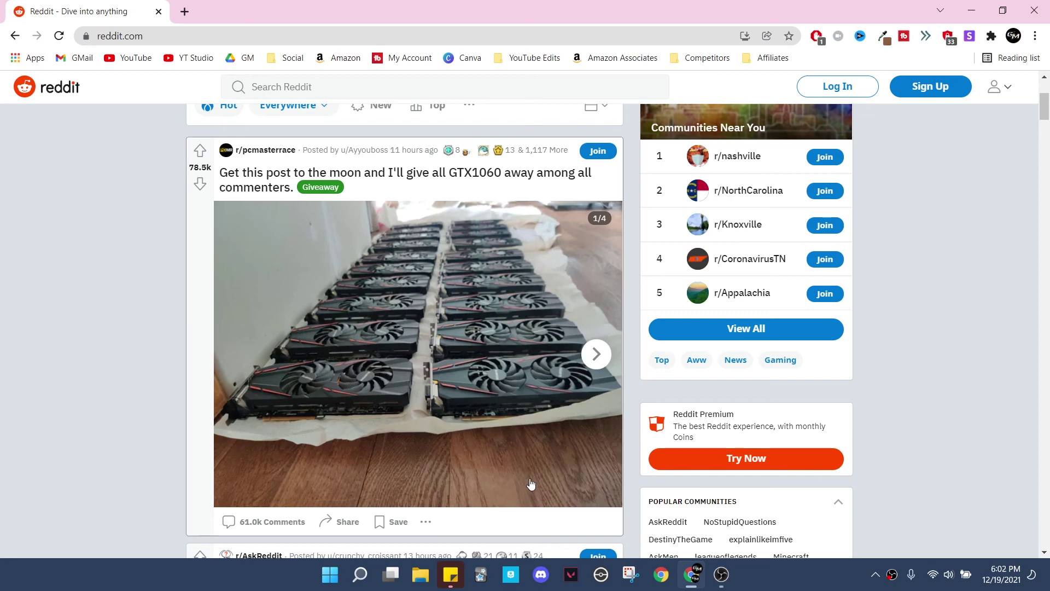
pyautogui.click(886, 36)
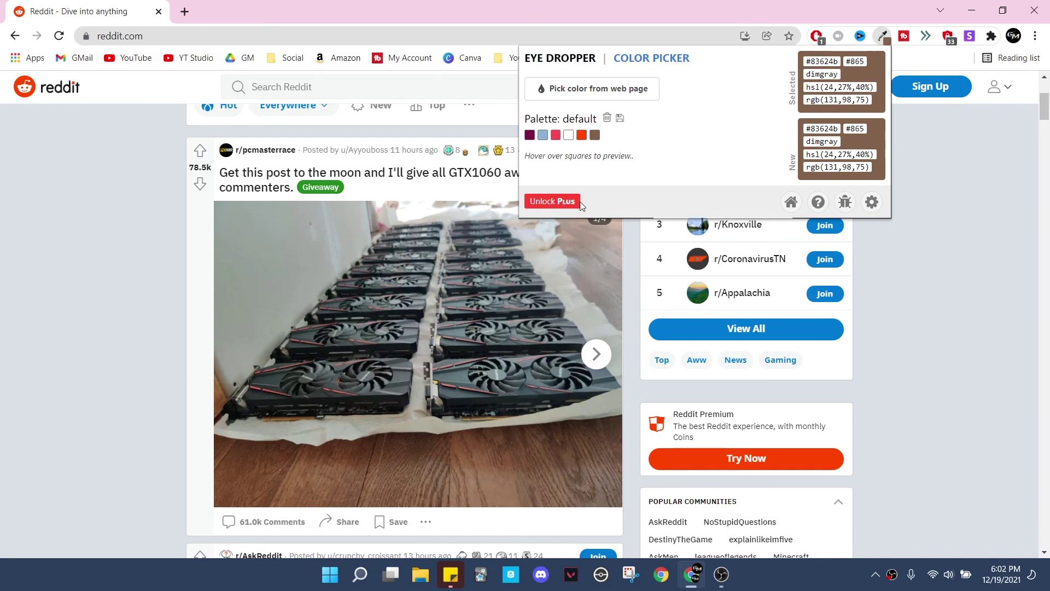
pyautogui.click(553, 201)
# - Scroll through the Eye Dropper PLUS features page, then close its tab
pyautogui.scroll(-2, 558, 339)
pyautogui.scroll(-4, 747, 309)
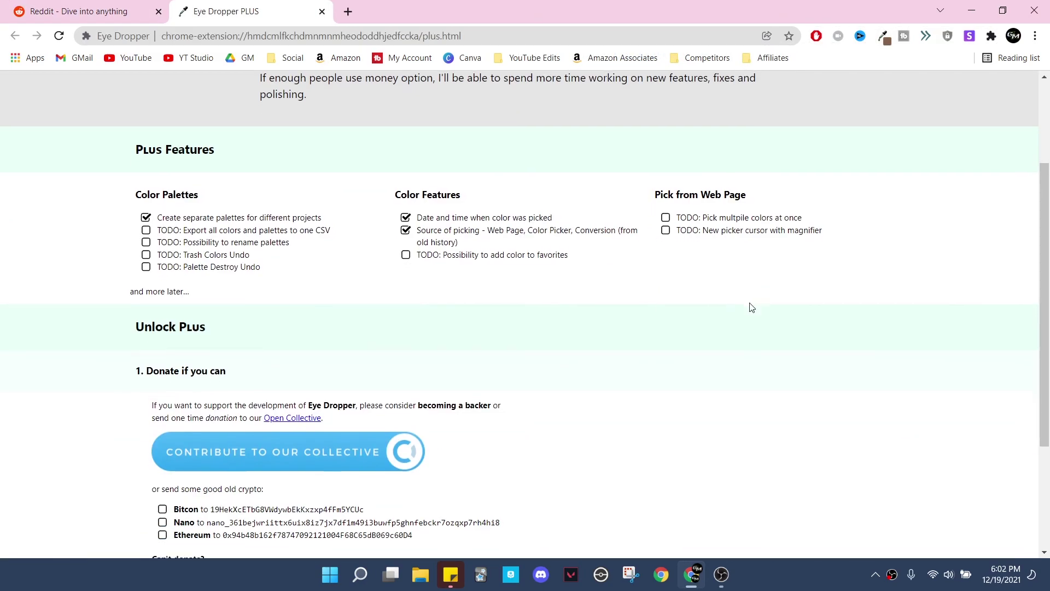
pyautogui.scroll(5, 753, 318)
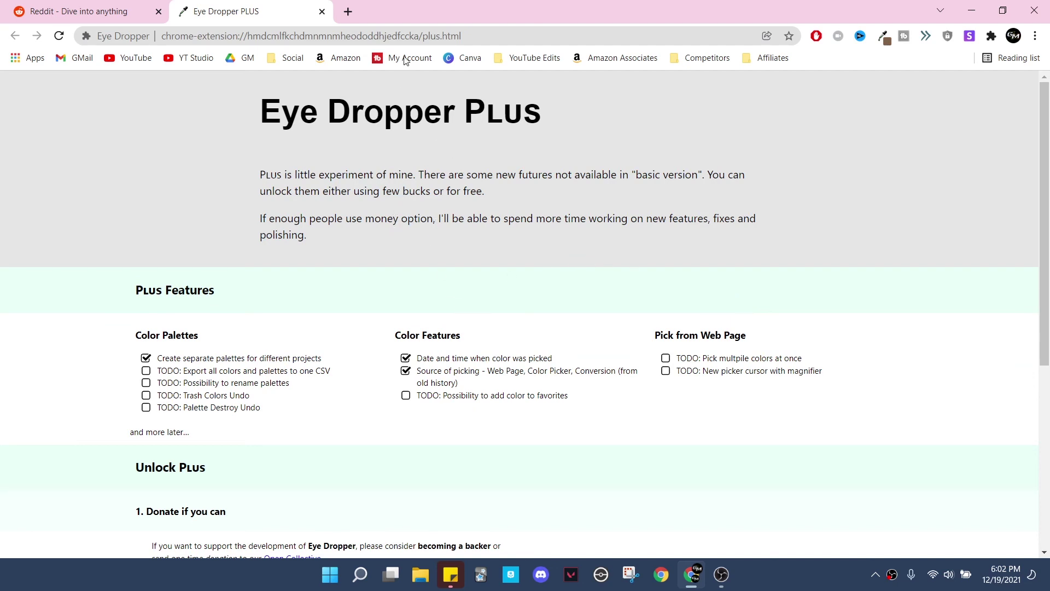
pyautogui.click(321, 11)
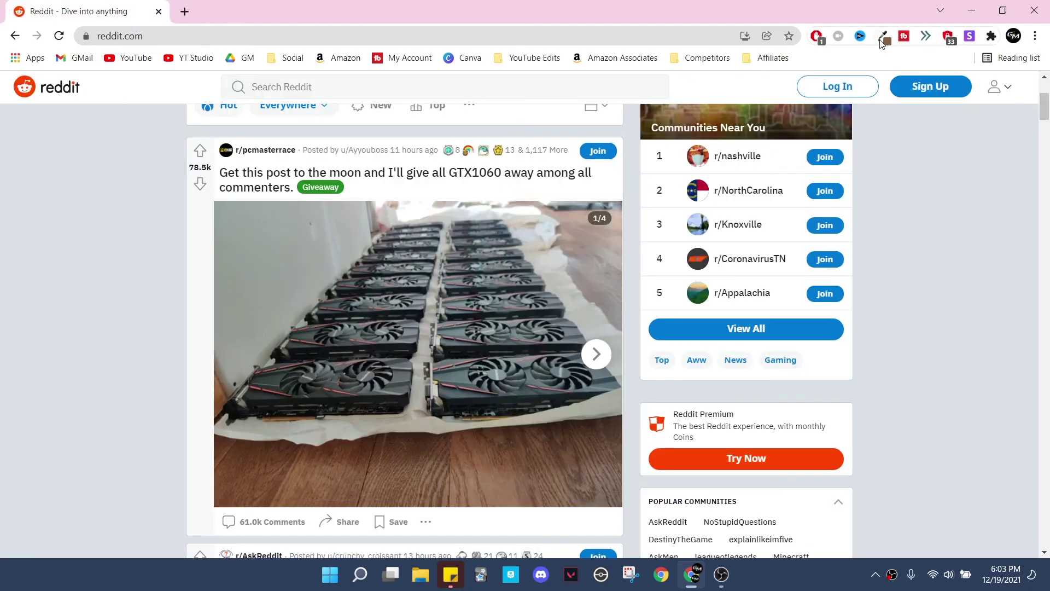